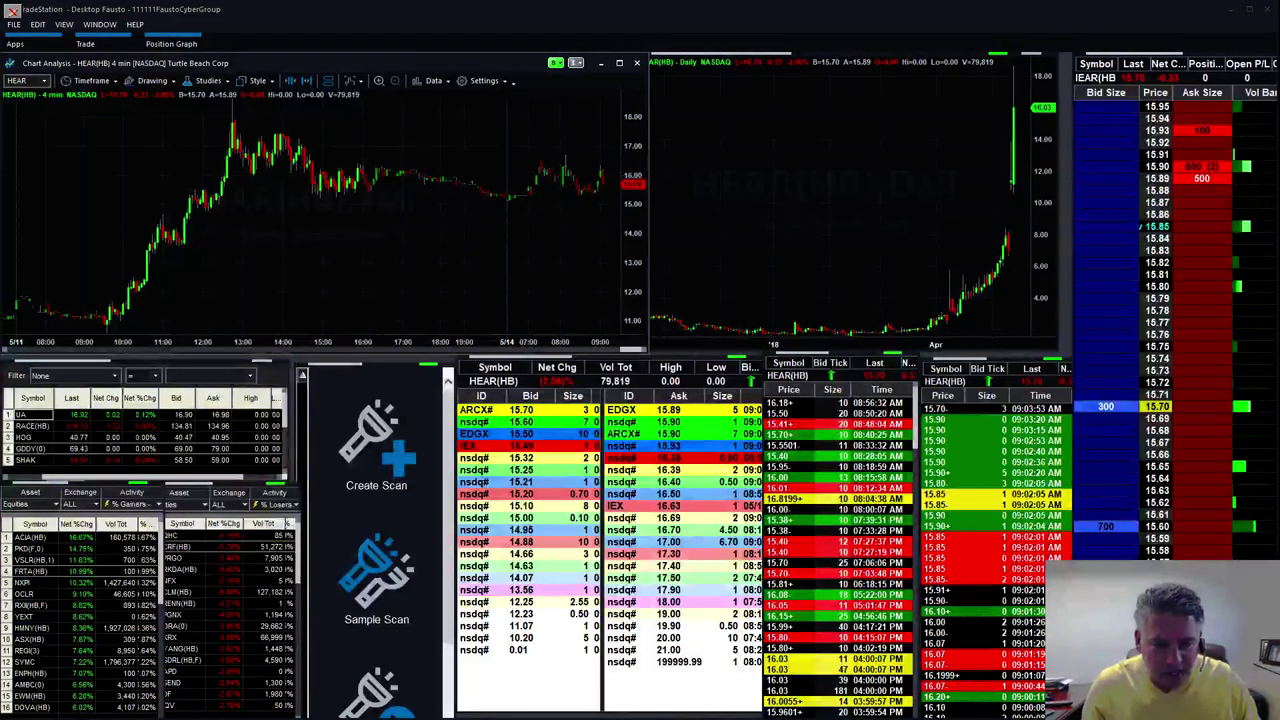
- Load the symbol IQ into the linked intraday chart, daily chart and quote windows
{"action": "left_click", "coordinate": [32, 426]}
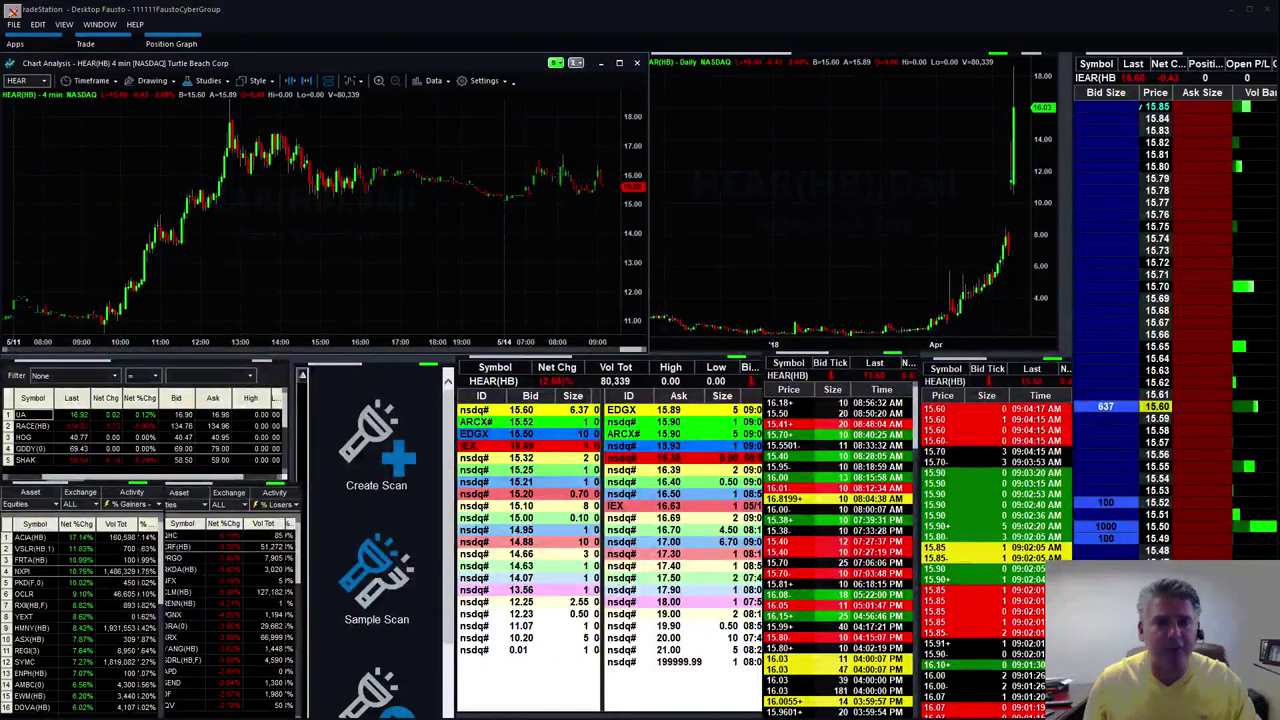
{"action": "left_click", "coordinate": [30, 426]}
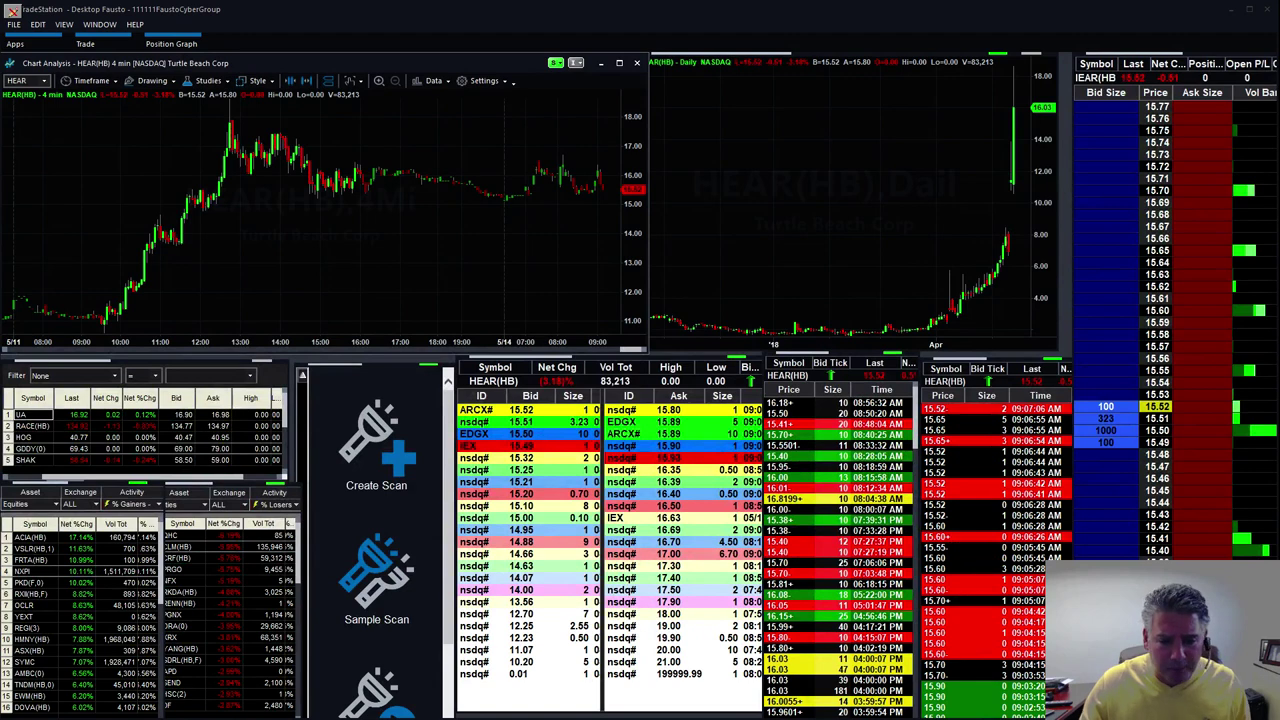
{"action": "type", "text": "IQ"}
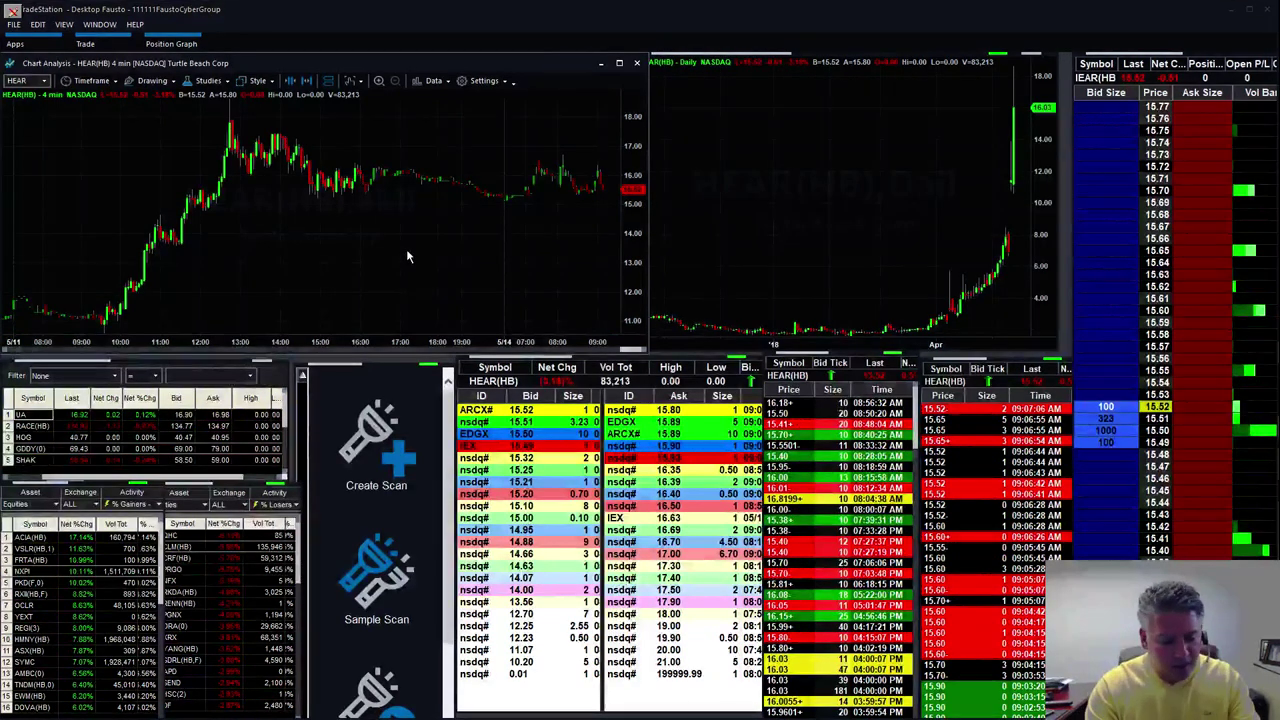
{"action": "key", "text": "Return"}
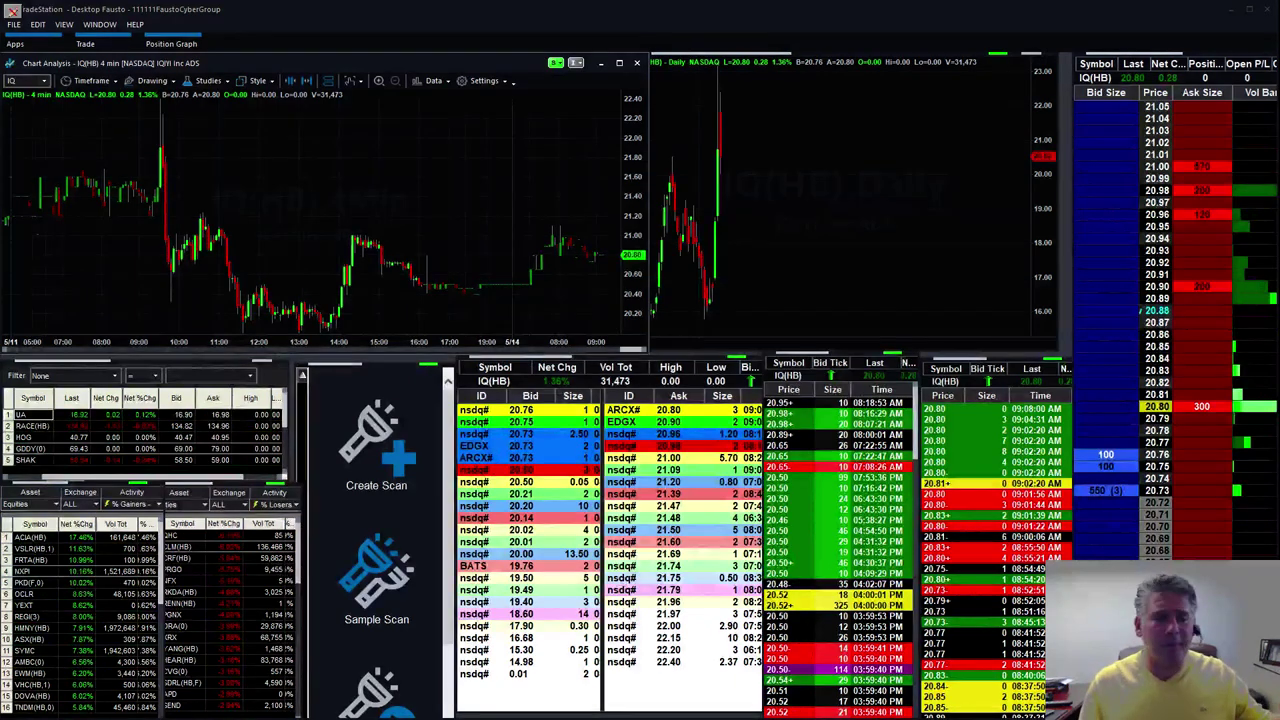
- Load the symbol SYMC into the linked windows and set its intraday chart to a 1-minute timeframe
{"action": "left_click", "coordinate": [30, 425]}
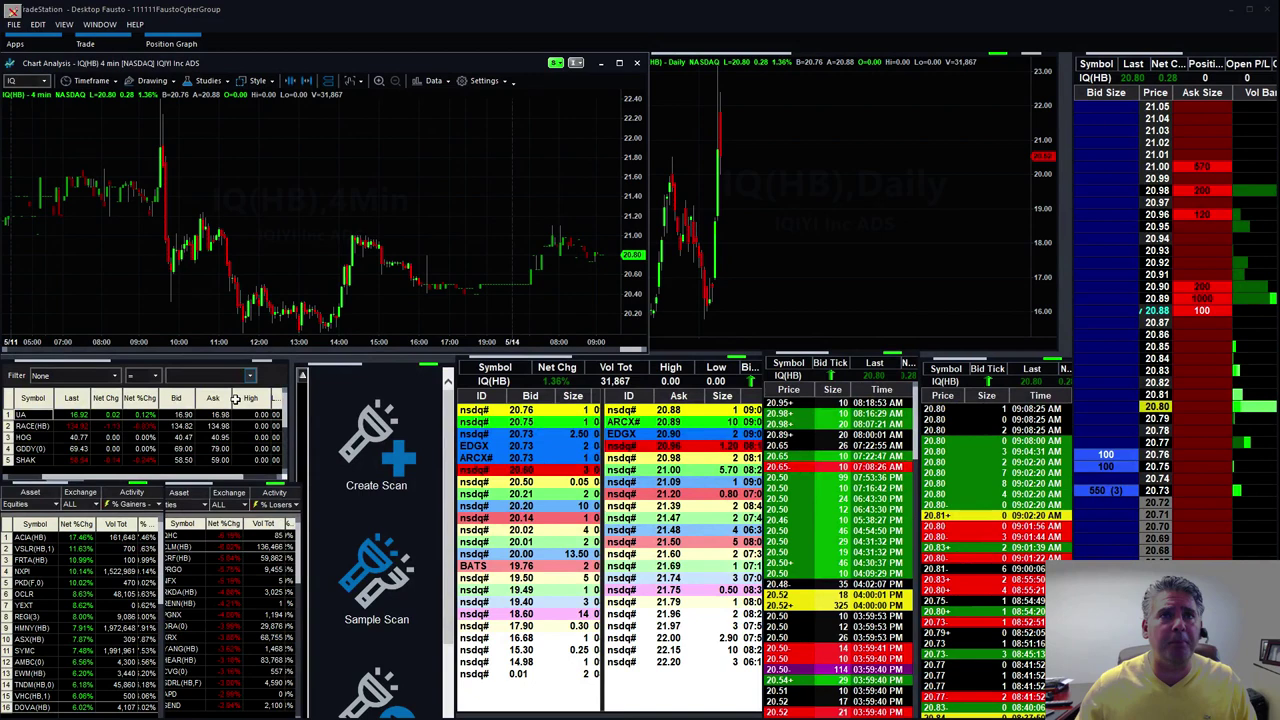
{"action": "left_click", "coordinate": [451, 155]}
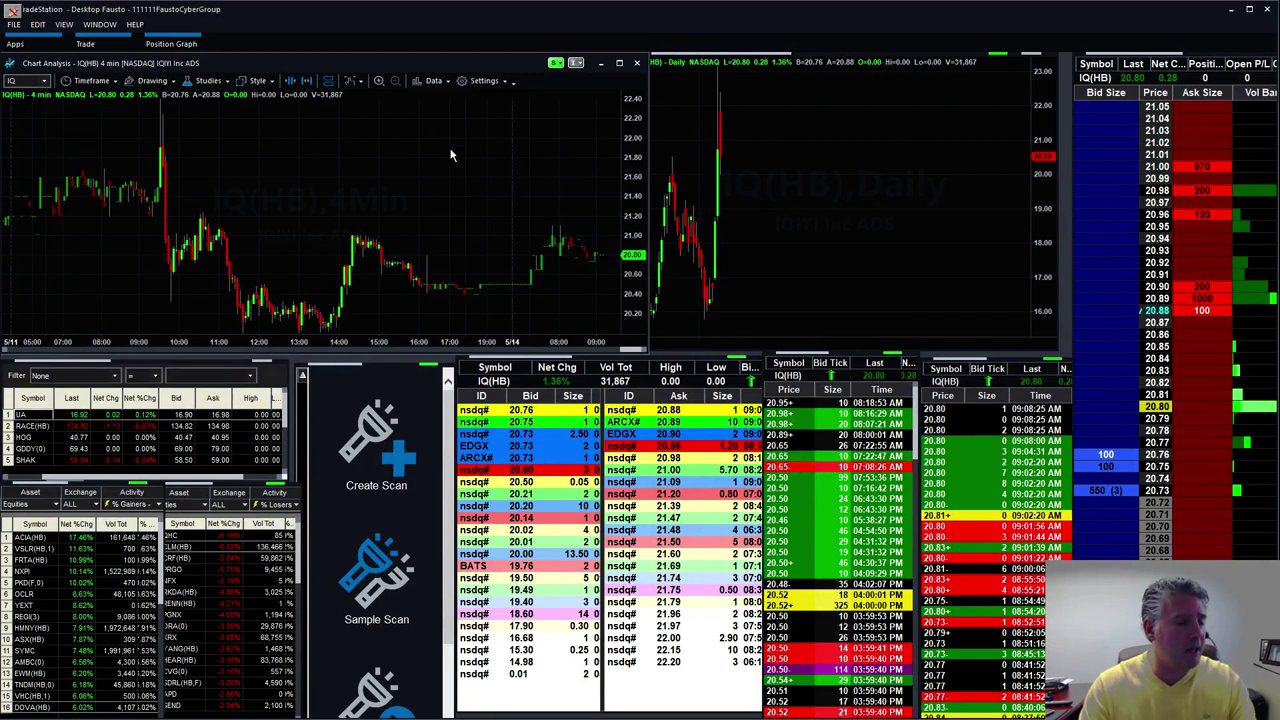
{"action": "type", "text": "SYMC"}
{"action": "key", "text": "Return"}
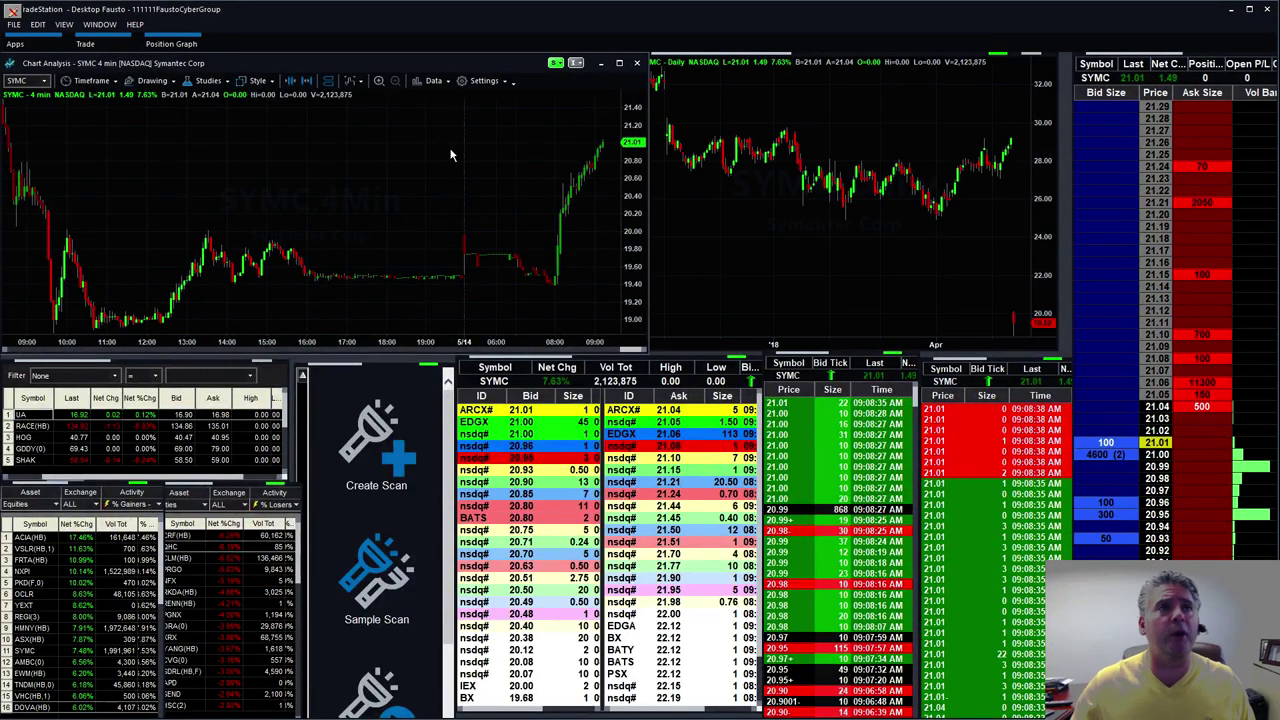
{"action": "left_click", "coordinate": [116, 81]}
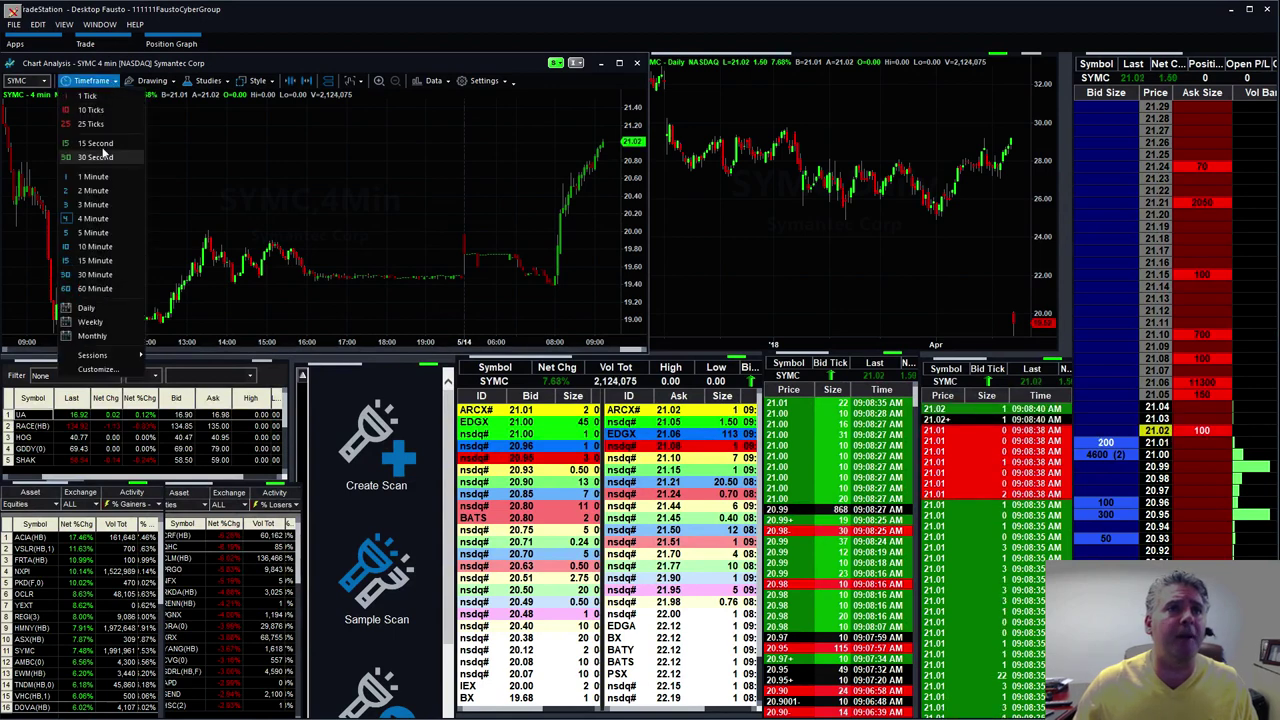
{"action": "left_click", "coordinate": [104, 177]}
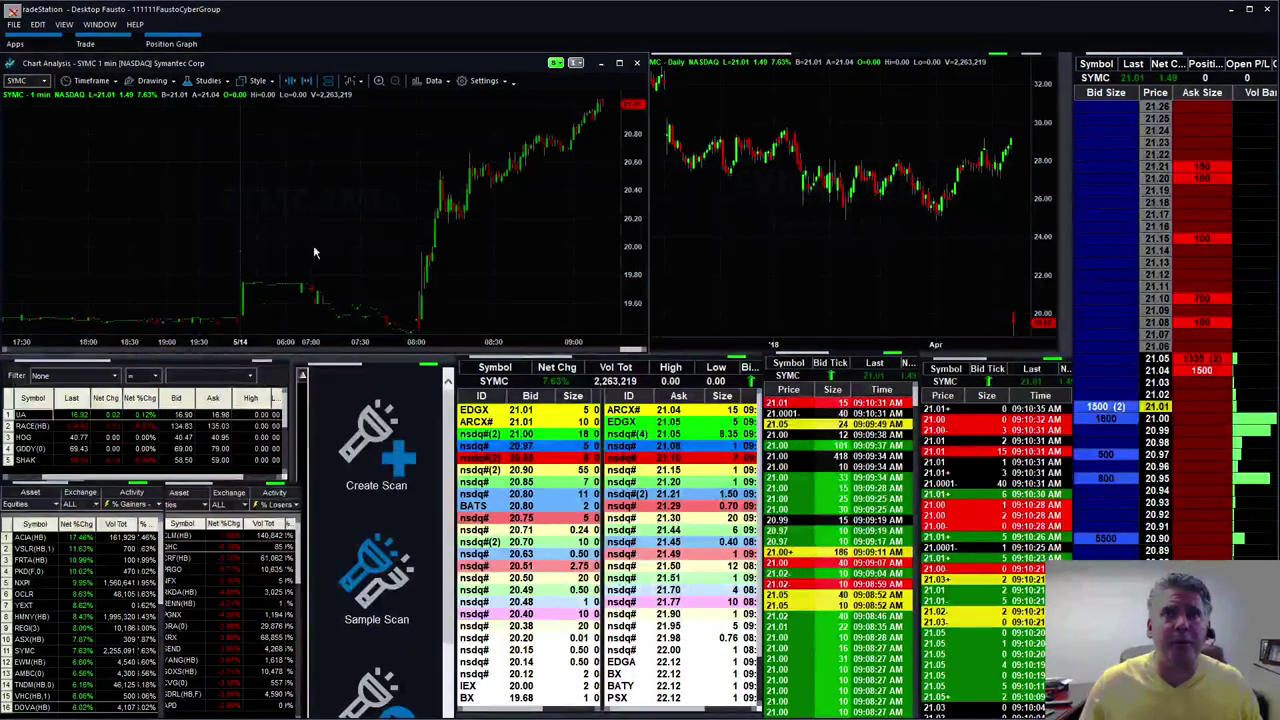
- View the linked charts and order book for ACIA, followed by those for NXPI
{"action": "type", "text": "ac"}
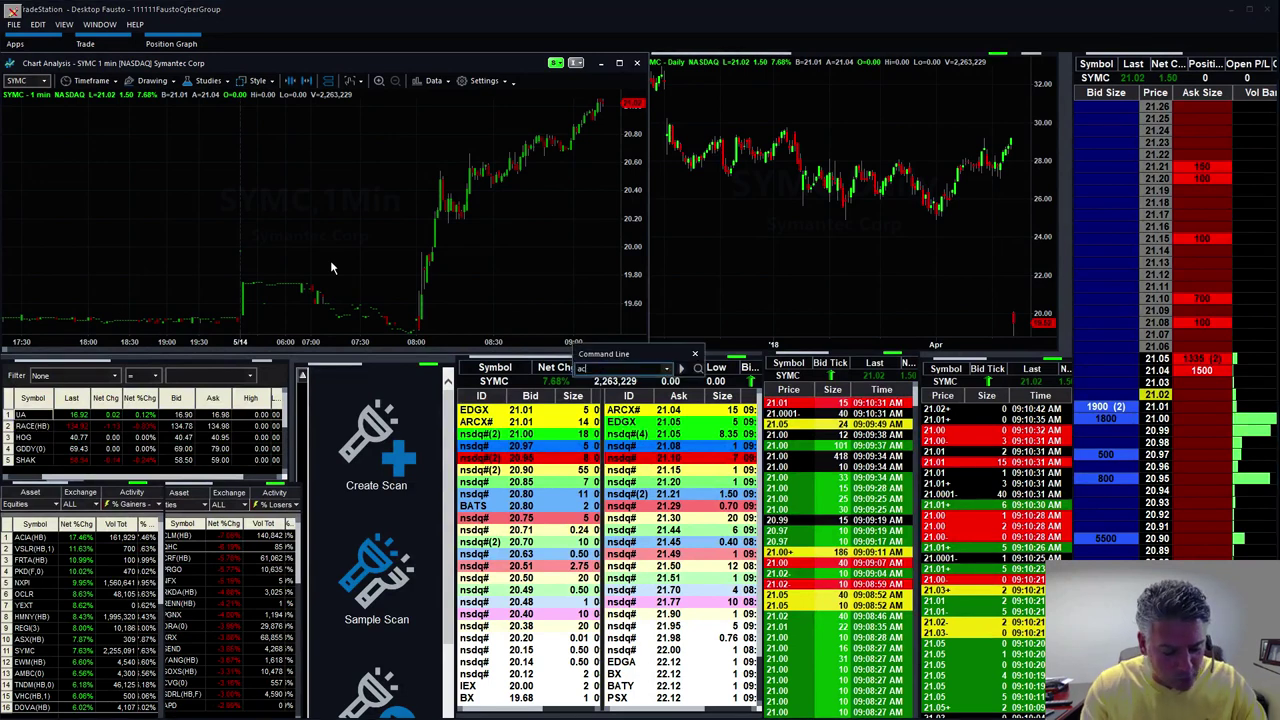
{"action": "type", "text": "ia"}
{"action": "key", "text": "Return"}
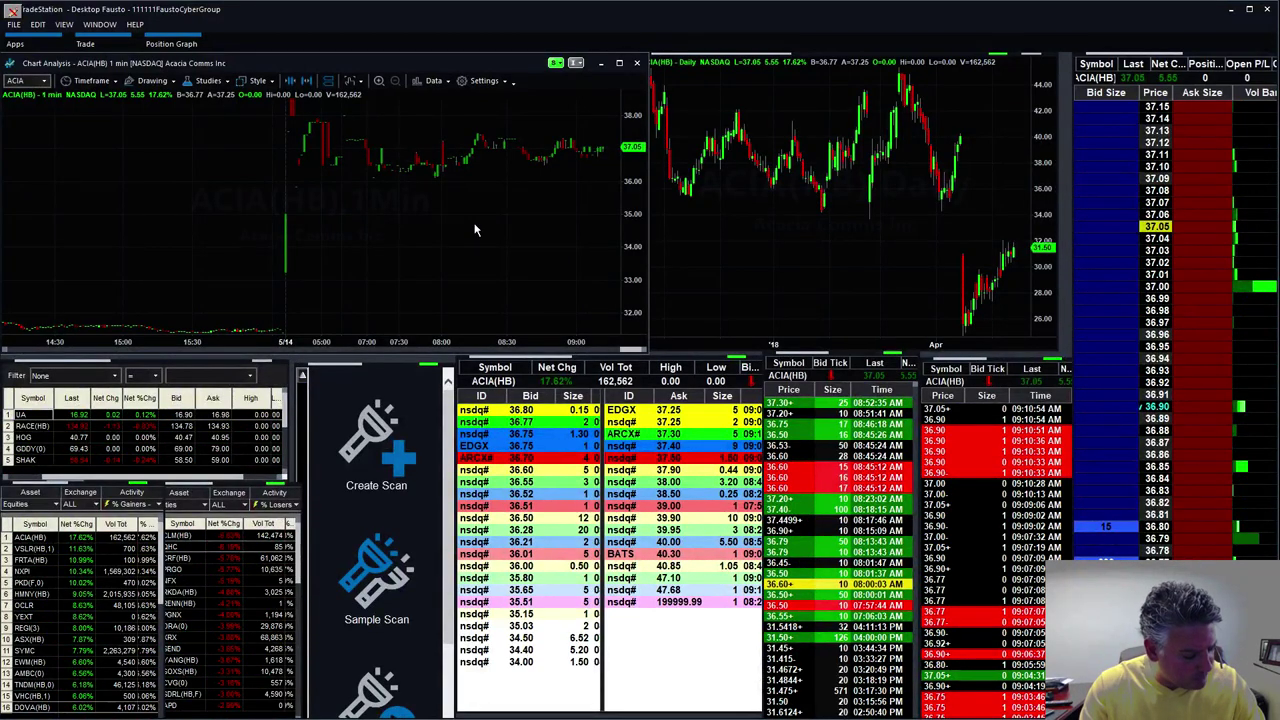
{"action": "type", "text": "nxpi"}
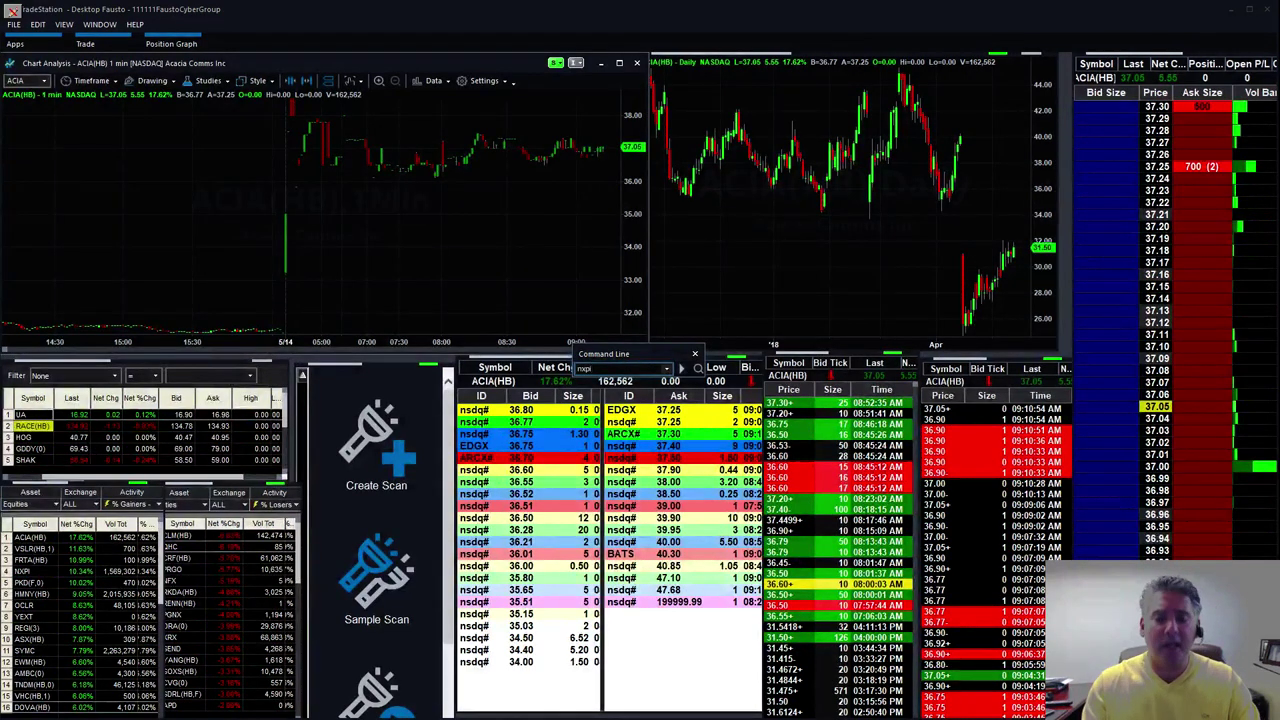
{"action": "key", "text": "Return"}
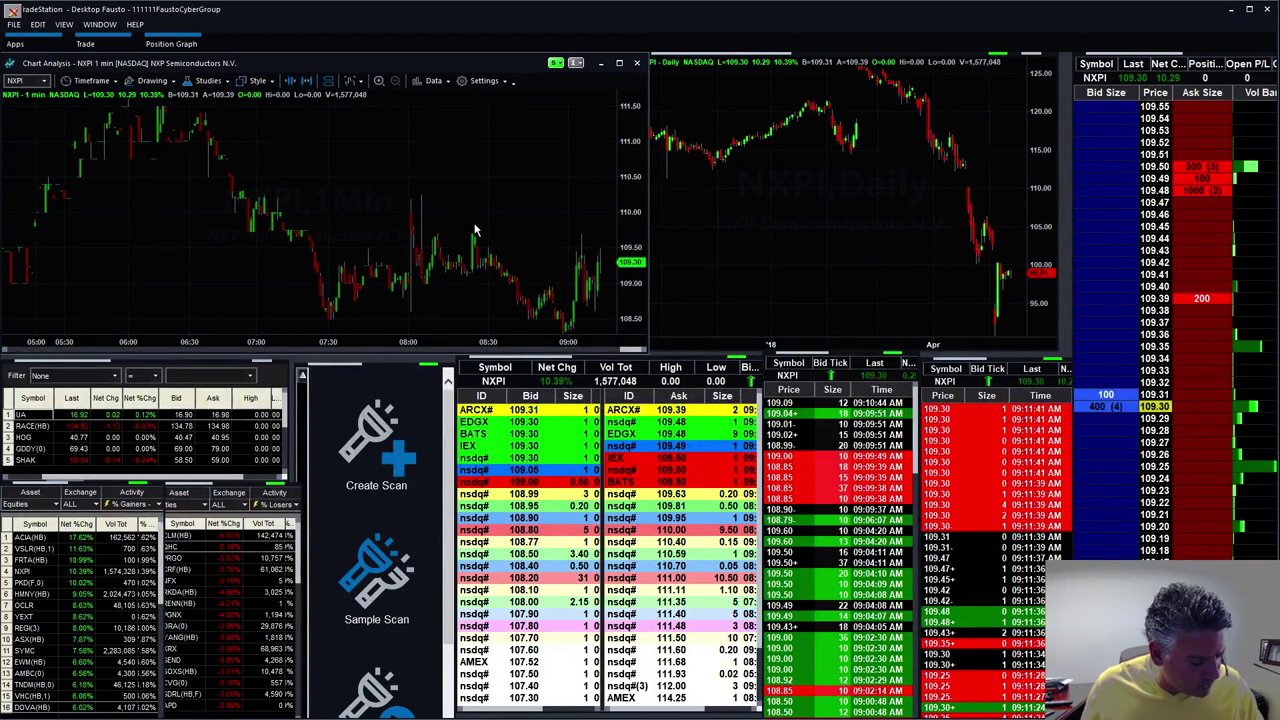
- View the linked charts and order book for OCLR, followed by those for TNDM
{"action": "type", "text": "oclr"}
{"action": "key", "text": "Return"}
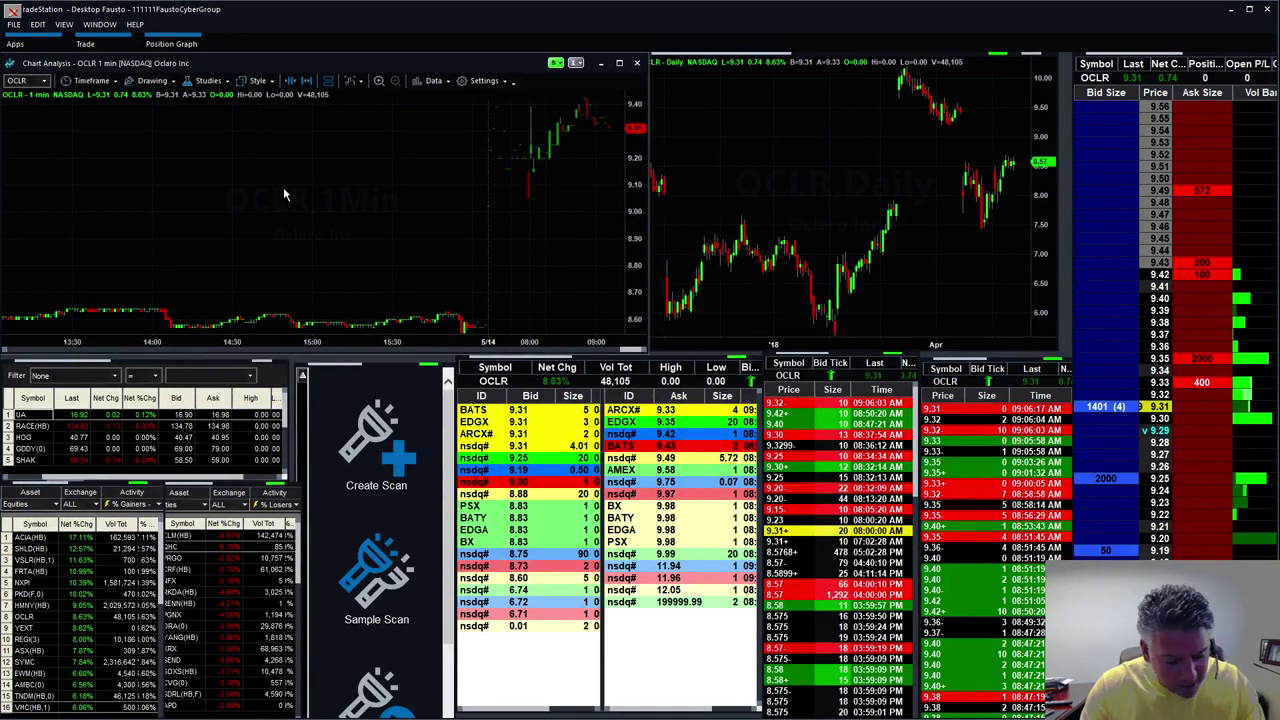
{"action": "type", "text": "tmd"}
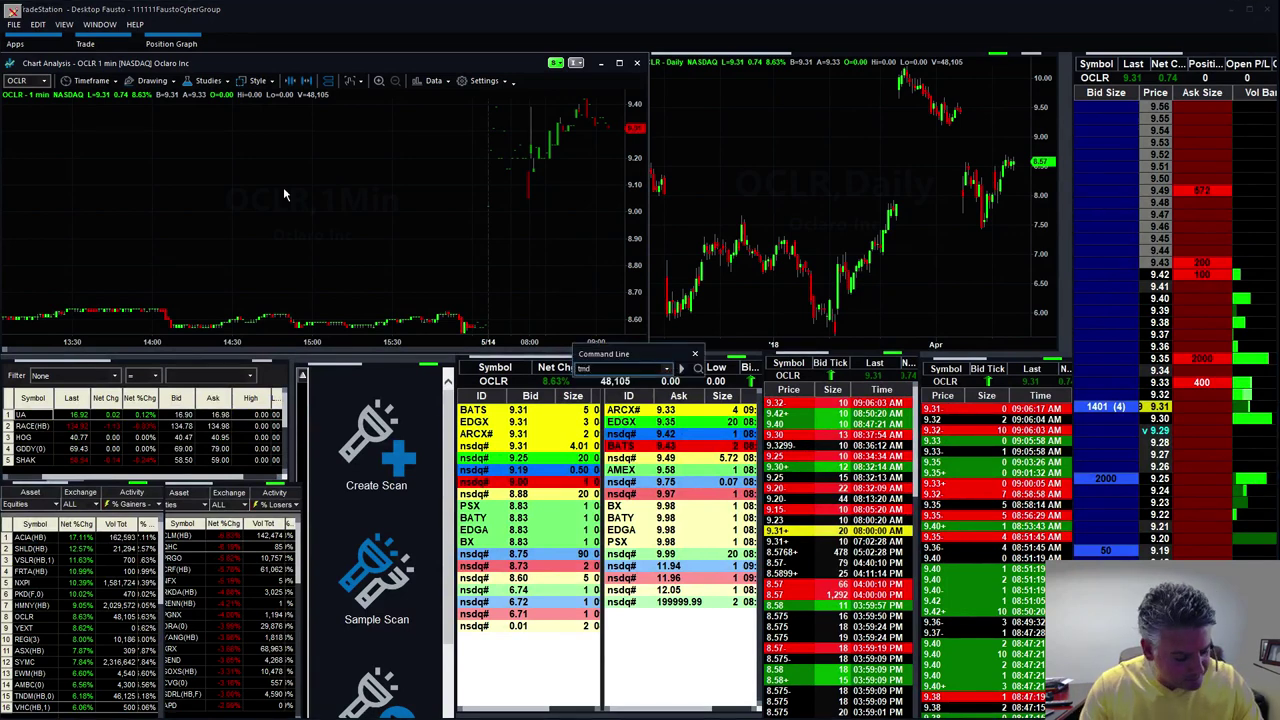
{"action": "key", "text": "BackSpace"}
{"action": "key", "text": "BackSpace"}
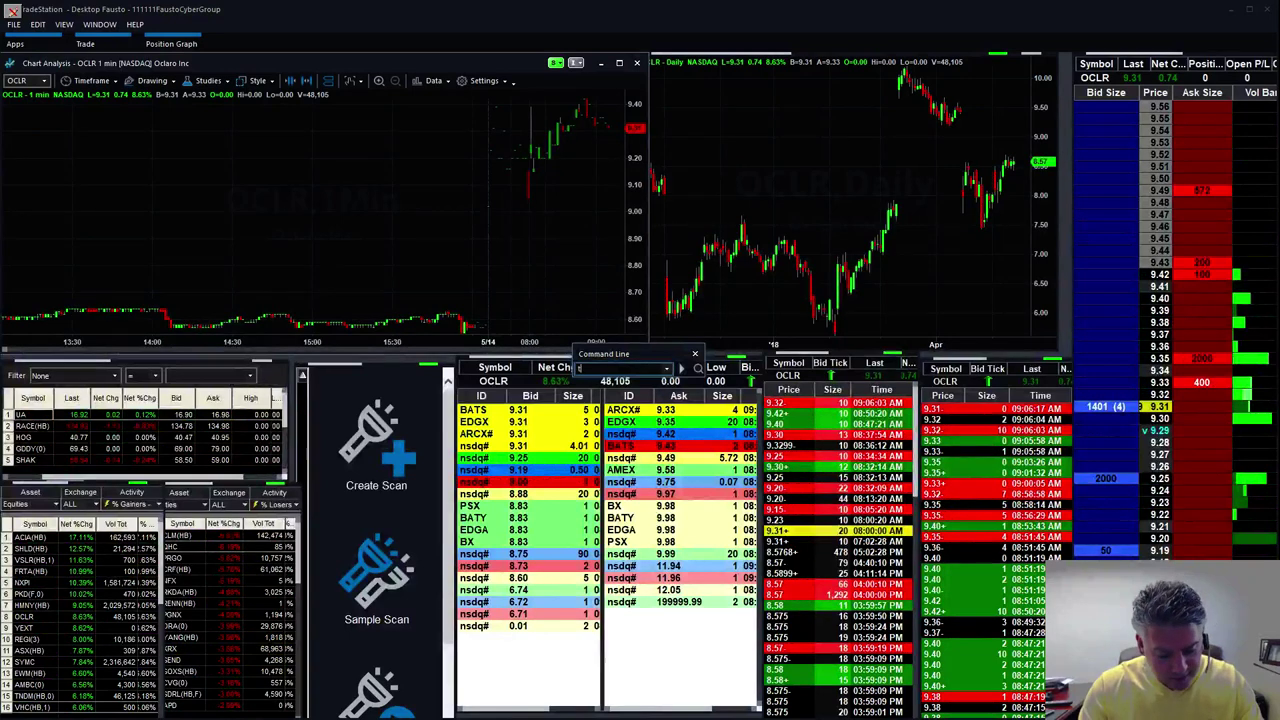
{"action": "type", "text": "nd"}
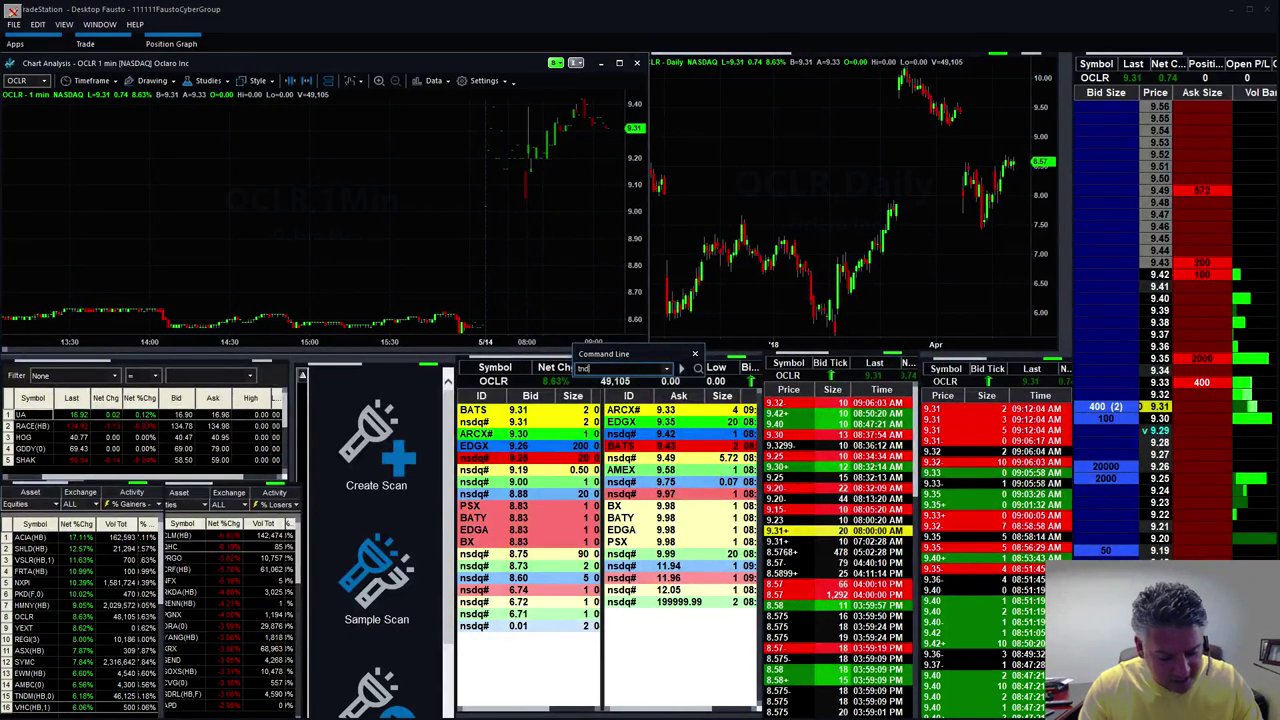
{"action": "type", "text": "m"}
{"action": "key", "text": "Return"}
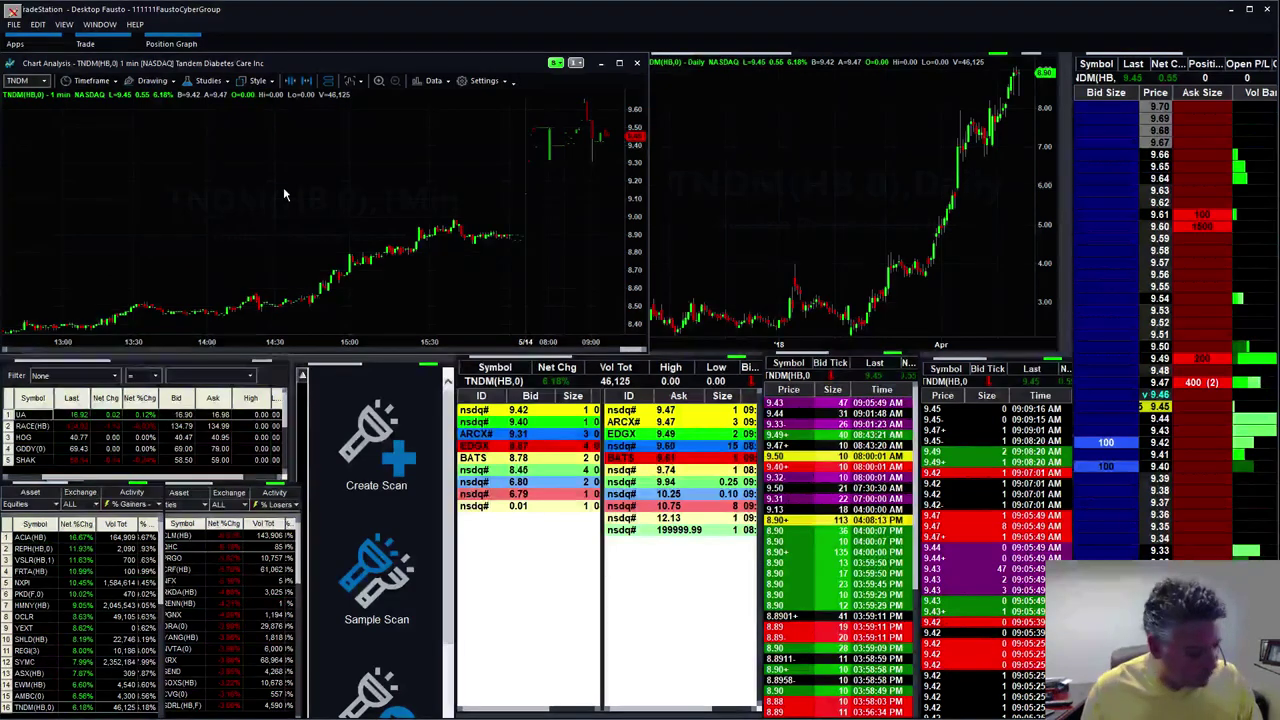
- View the linked charts and order book for HTBX, followed by those for MYO
{"action": "type", "text": "htbx"}
{"action": "key", "text": "Return"}
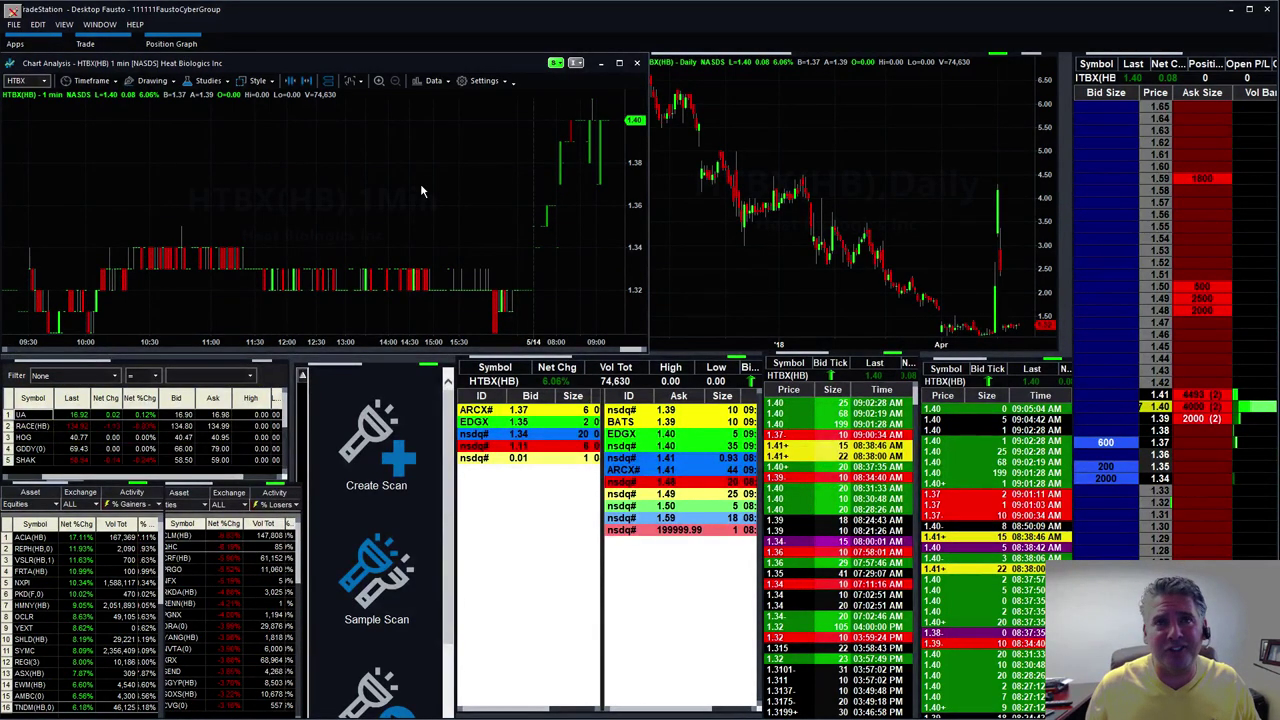
{"action": "type", "text": "myo"}
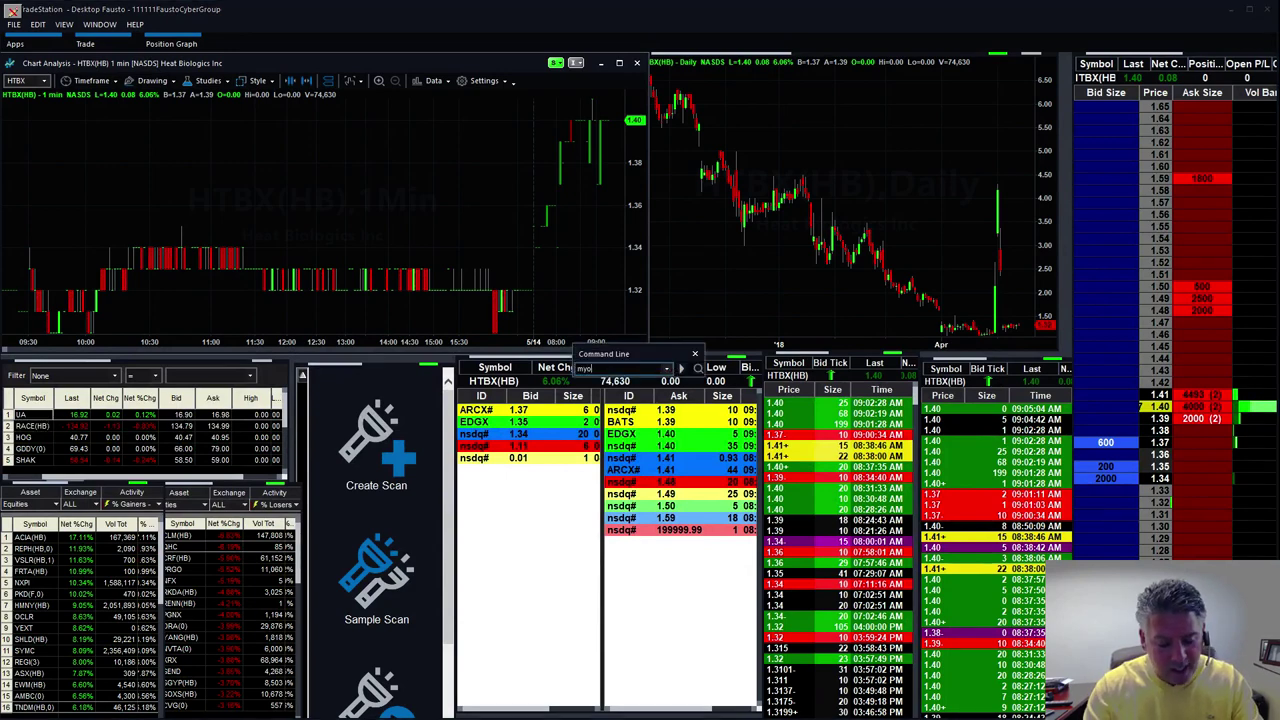
{"action": "key", "text": "Return"}
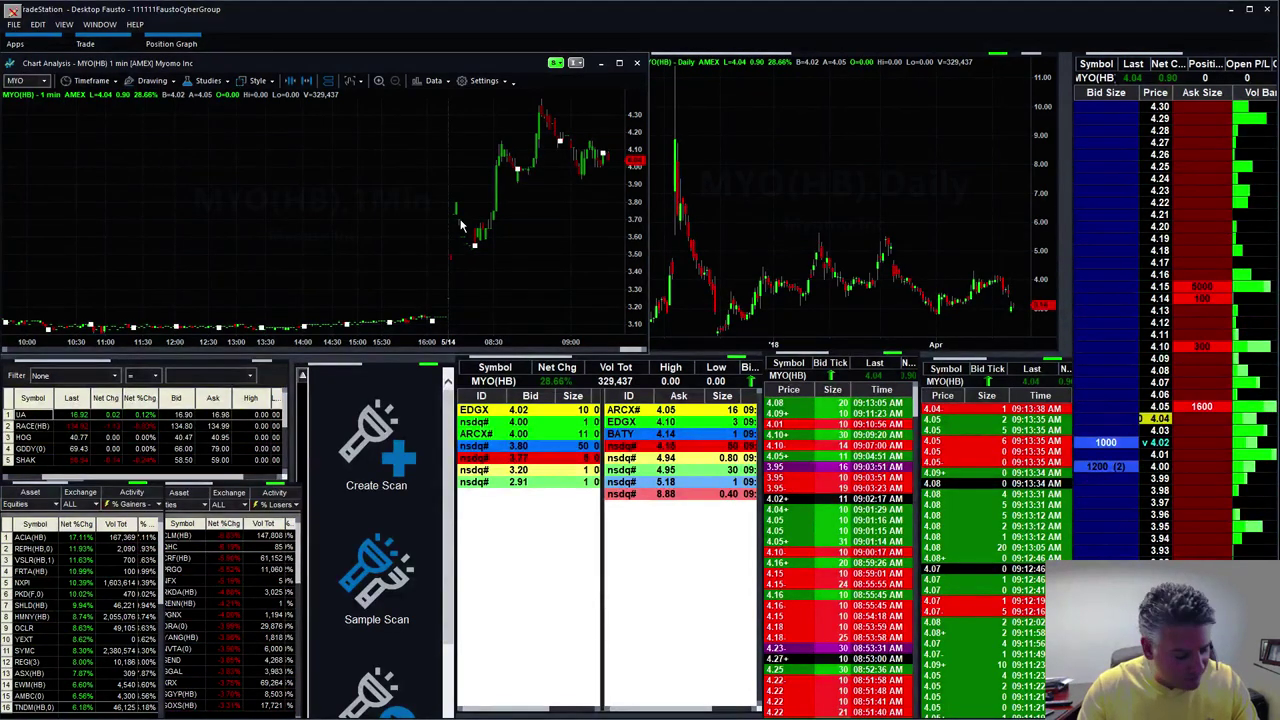
- Bring SYMC back up in the linked windows for review, followed by CLM
{"action": "type", "text": "SYMC"}
{"action": "key", "text": "Return"}
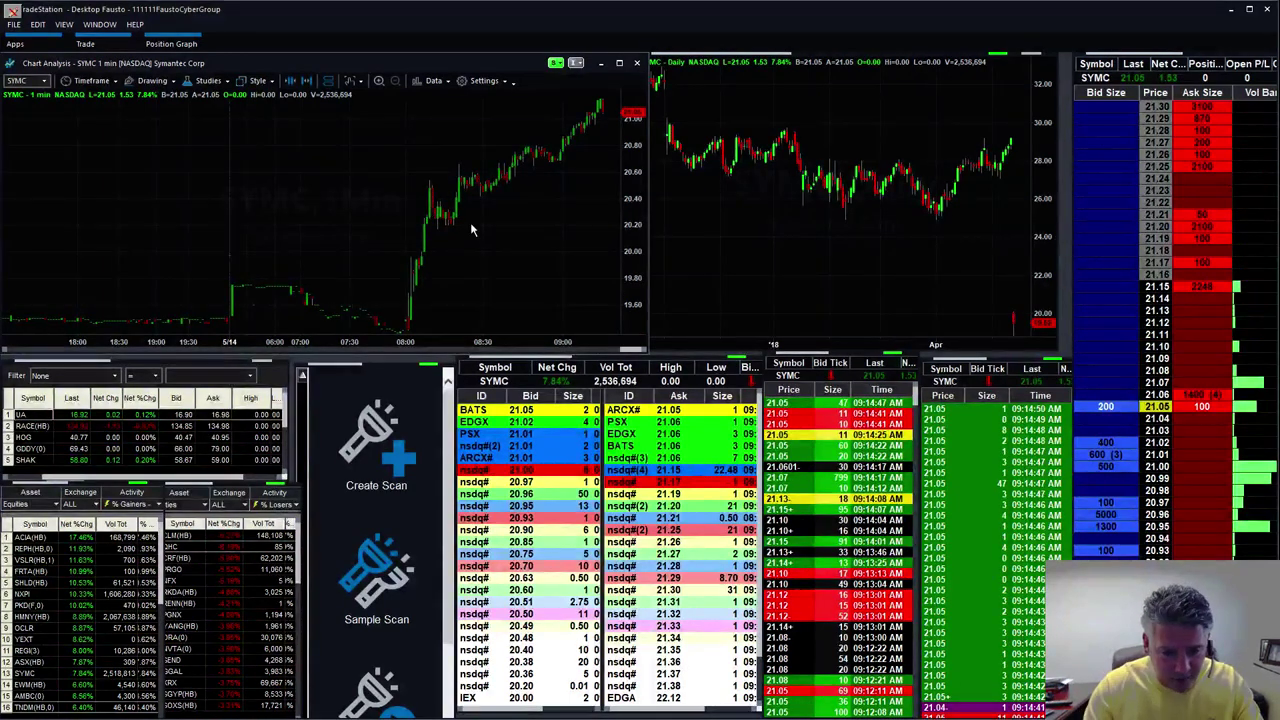
{"action": "type", "text": "CLM"}
{"action": "key", "text": "Return"}
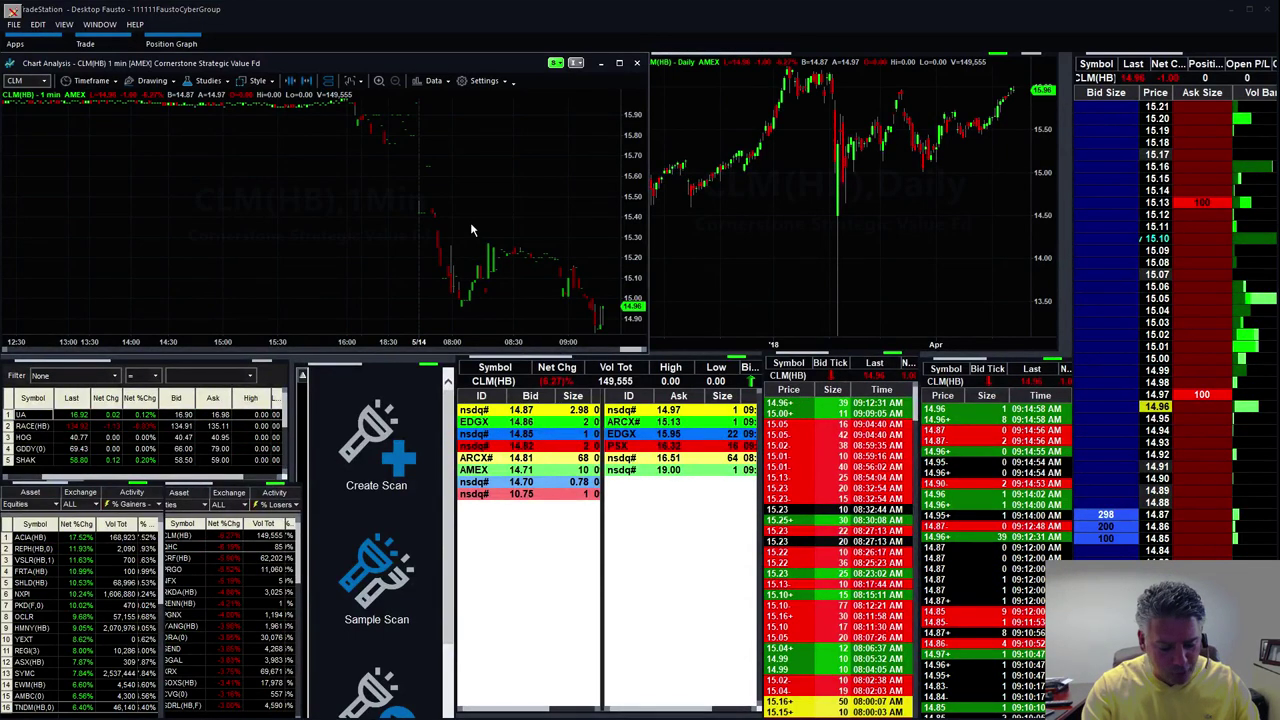
- Load NXPI into the linked windows and change its daily chart to a weekly timeframe
{"action": "type", "text": "nxpi"}
{"action": "key", "text": "Return"}
{"action": "left_click", "coordinate": [882, 223]}
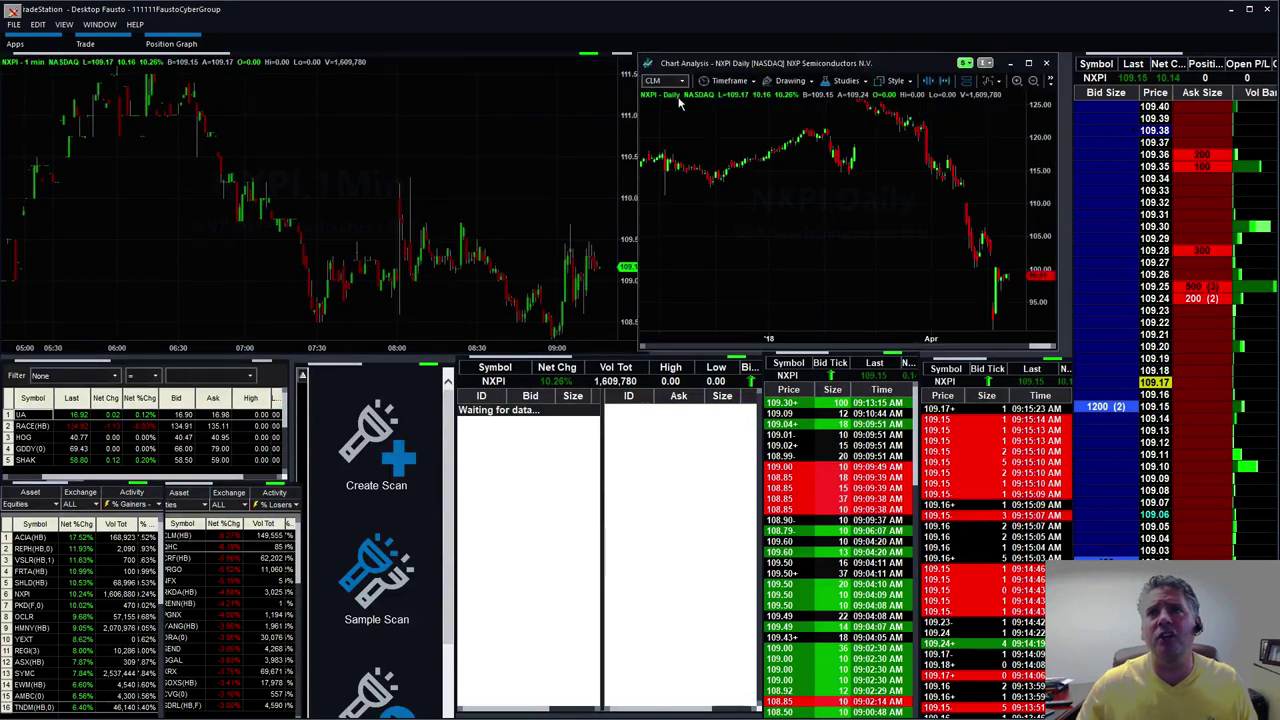
{"action": "left_click", "coordinate": [740, 82]}
{"action": "left_click", "coordinate": [729, 323]}
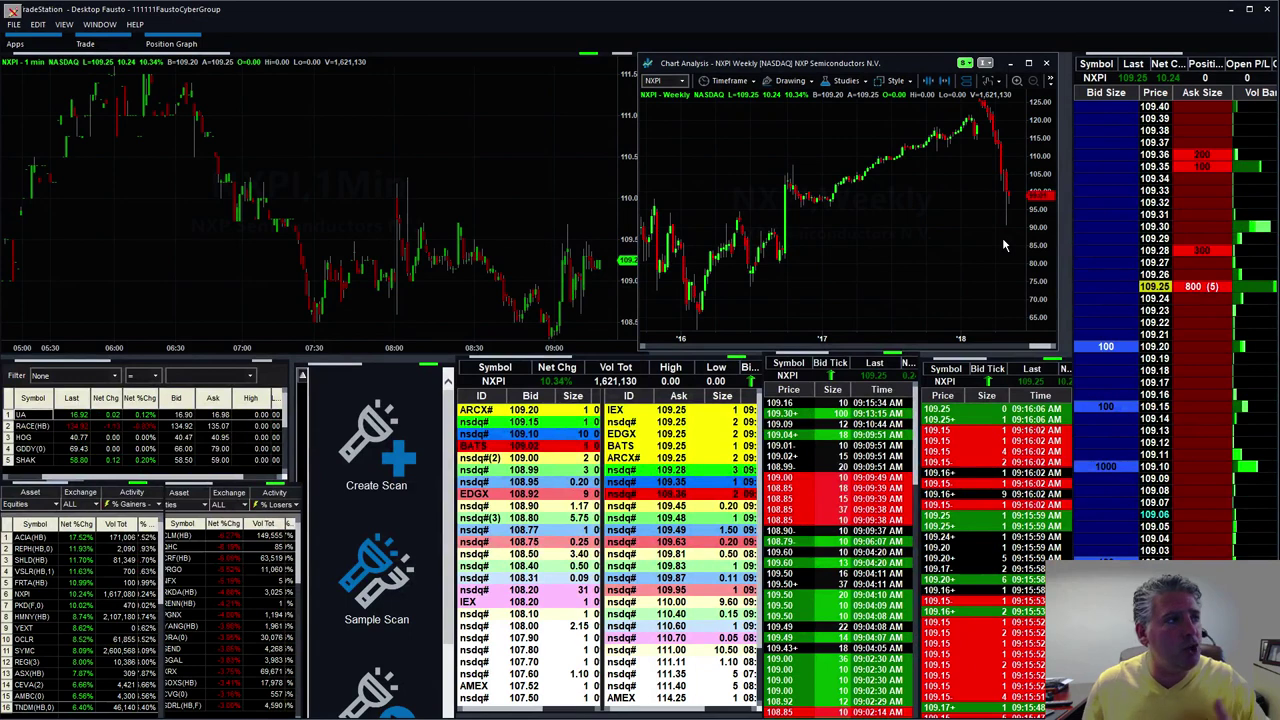
- Return the 1-minute chart and its linked windows to the symbol SYMC
{"action": "left_click", "coordinate": [440, 182]}
{"action": "type", "text": "SYMC"}
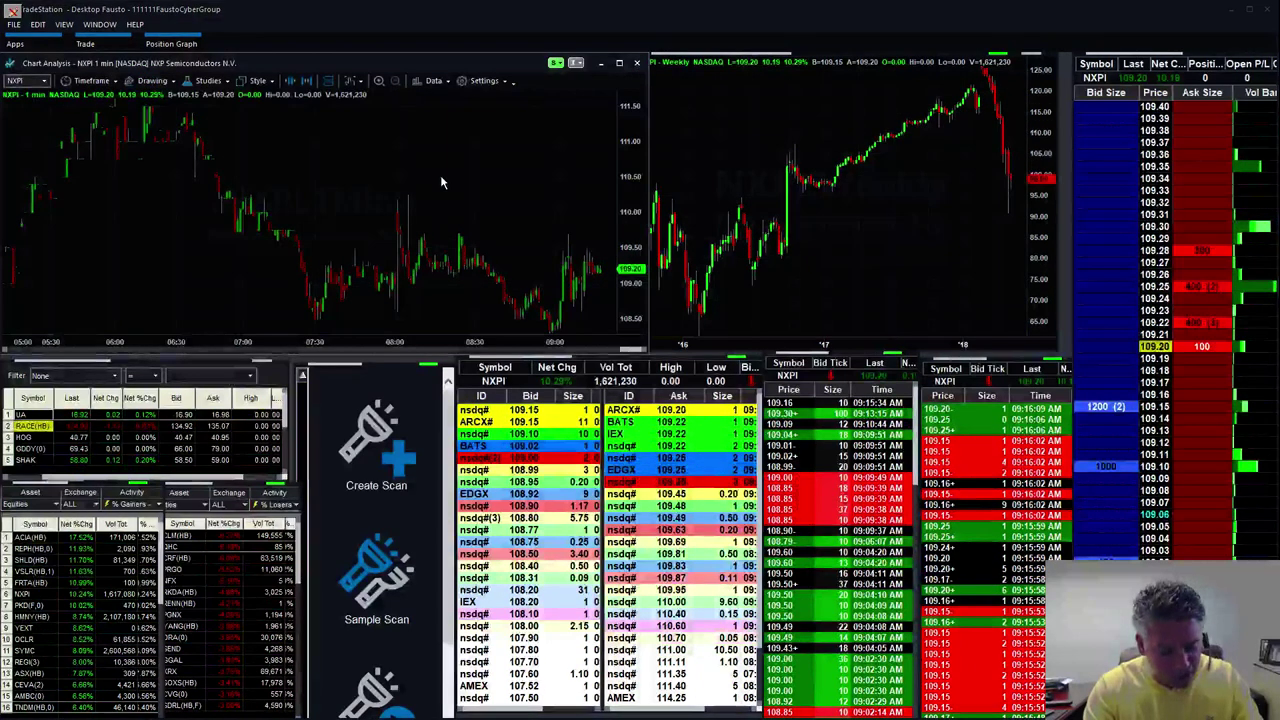
{"action": "key", "text": "Return"}
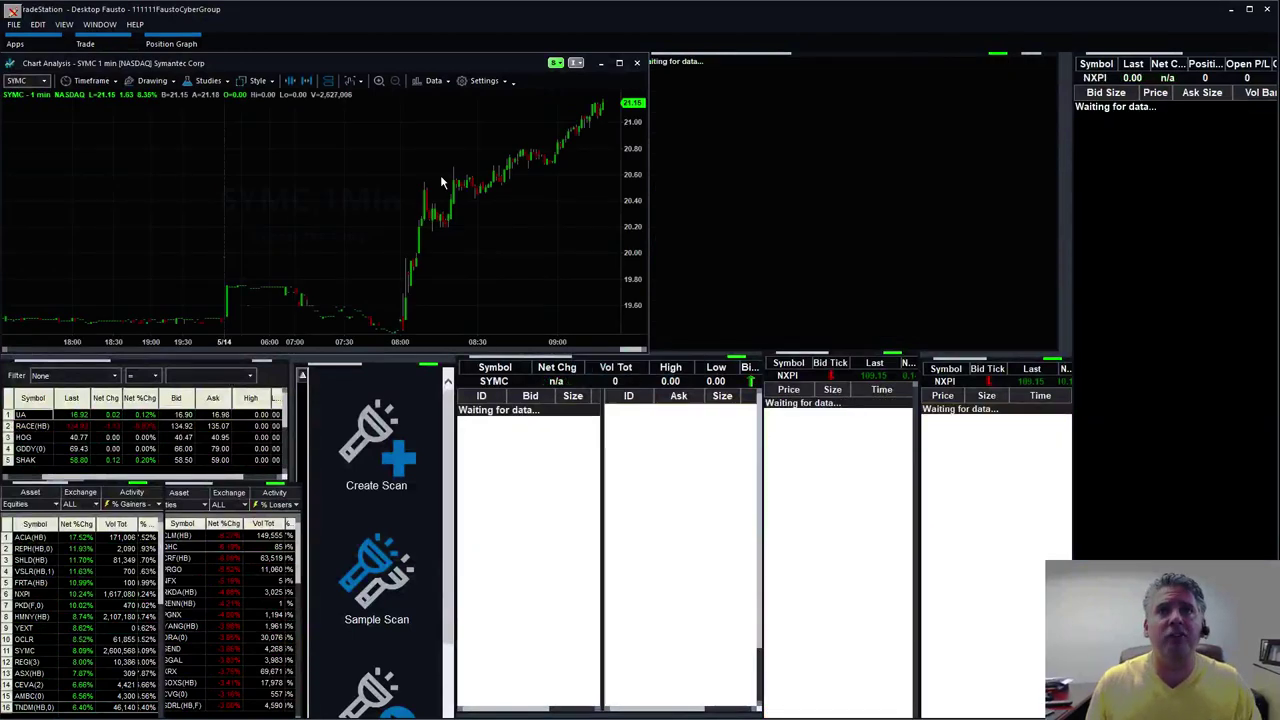